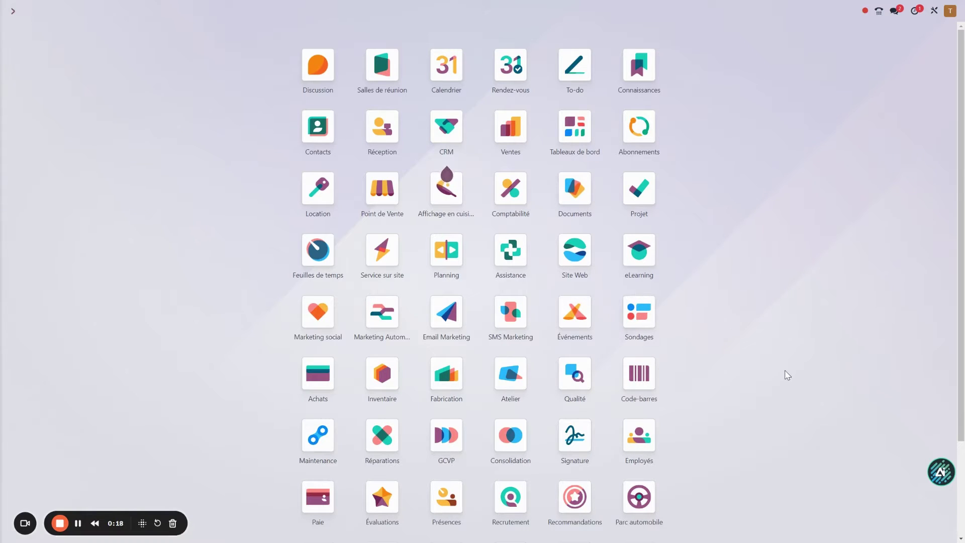
View the website's home page, and view all quotations in the Ventes app without the default filter
{"action": "left_click", "coordinate": [574, 254]}
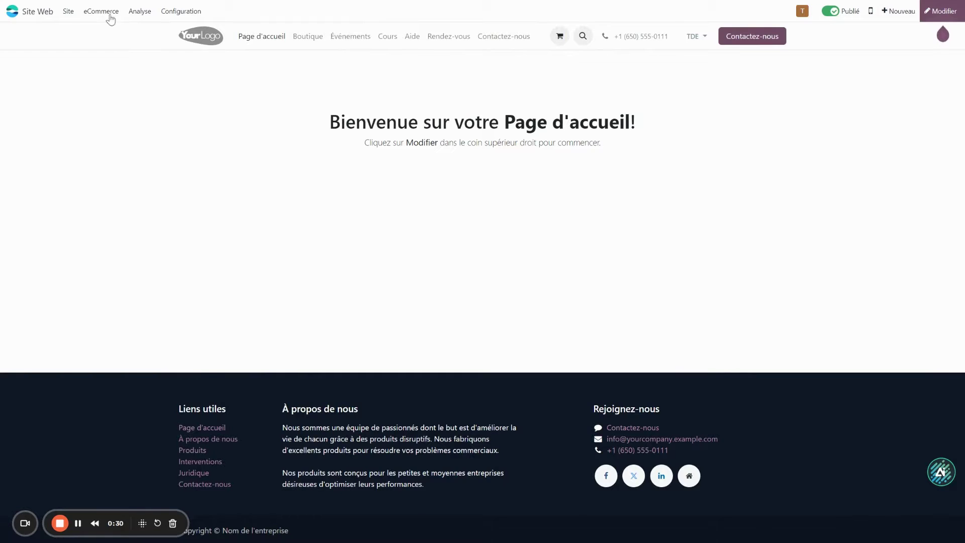
{"action": "left_click", "coordinate": [12, 11]}
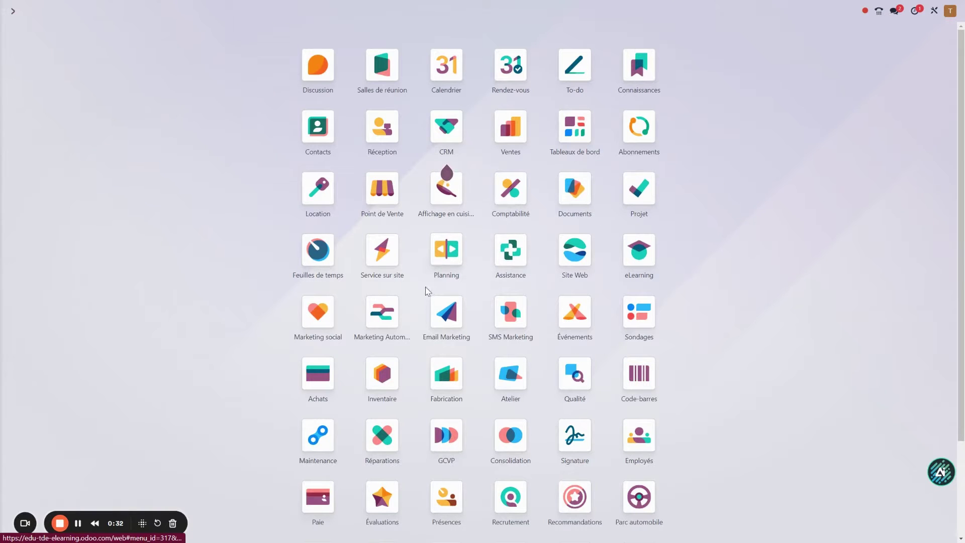
{"action": "left_click", "coordinate": [513, 128]}
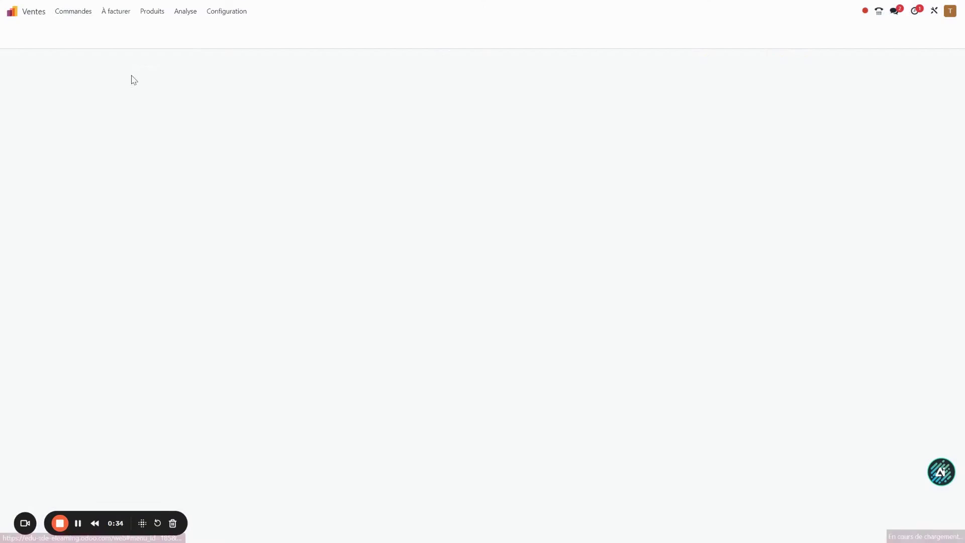
{"action": "left_click", "coordinate": [408, 33]}
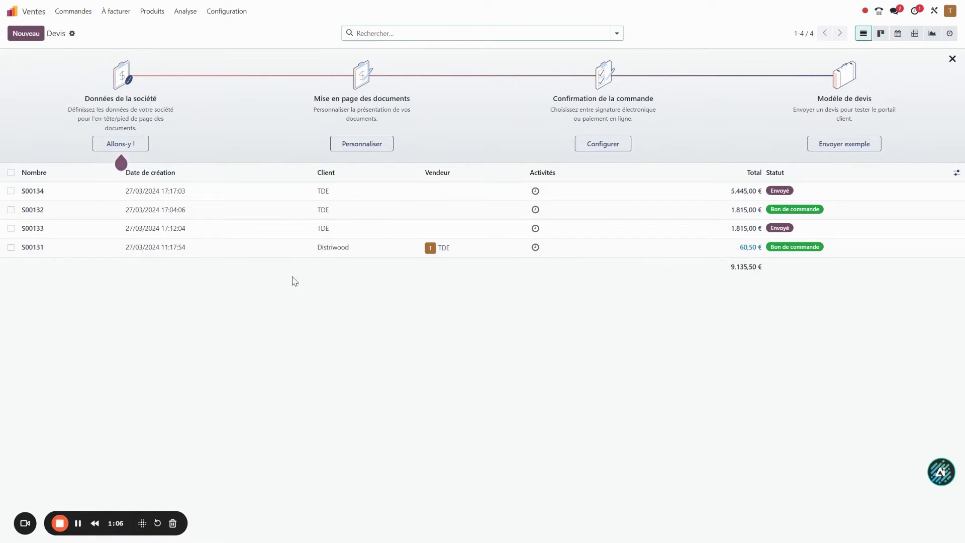
Open the payment providers list from the online payment option in the Ventes settings
{"action": "left_click", "coordinate": [12, 11]}
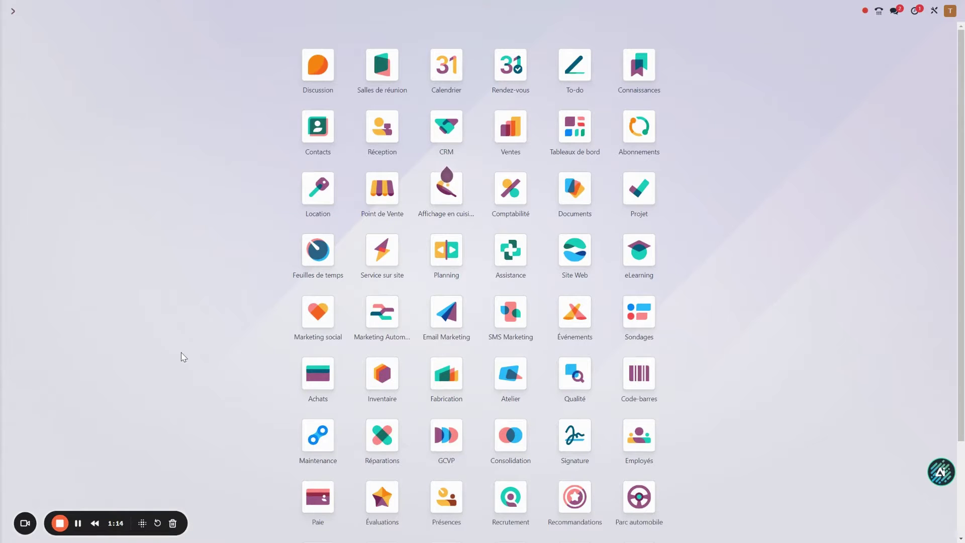
{"action": "scroll", "coordinate": [186, 362], "scroll_direction": "down", "scroll_amount": 3}
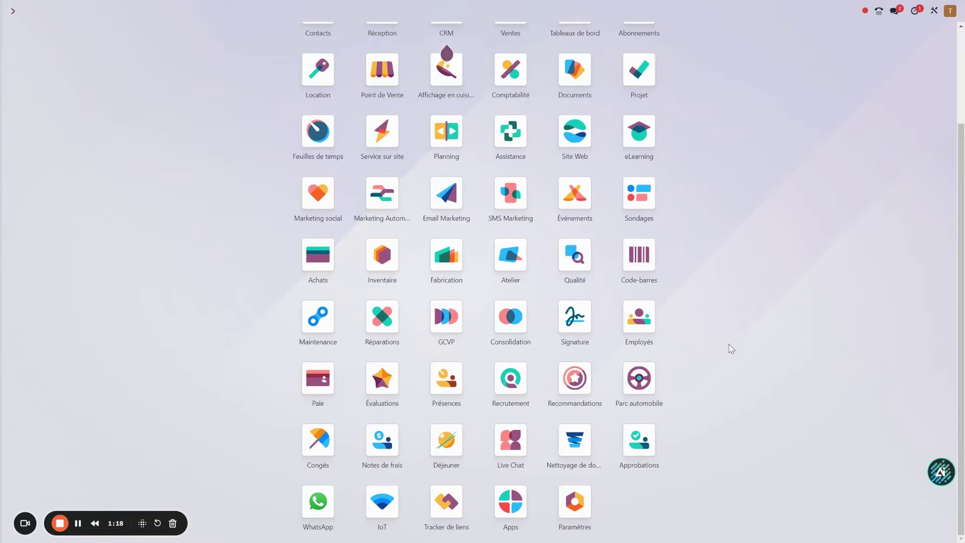
{"action": "left_click", "coordinate": [589, 501]}
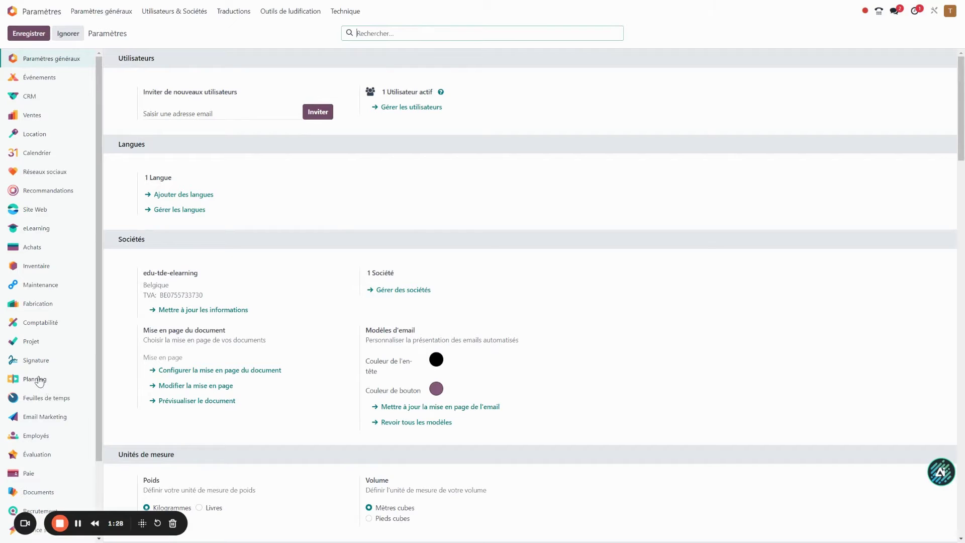
{"action": "left_click", "coordinate": [50, 116]}
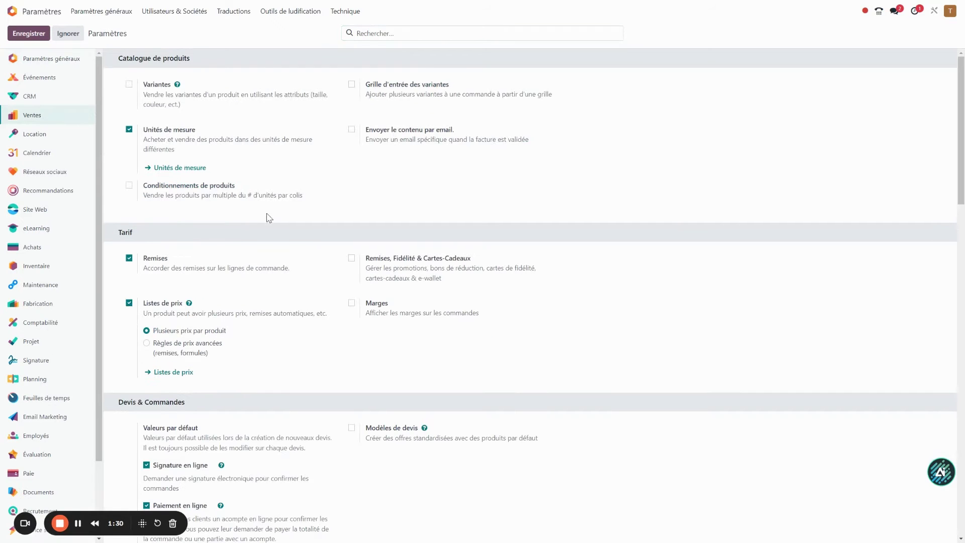
{"action": "scroll", "coordinate": [269, 218], "scroll_direction": "down", "scroll_amount": 5}
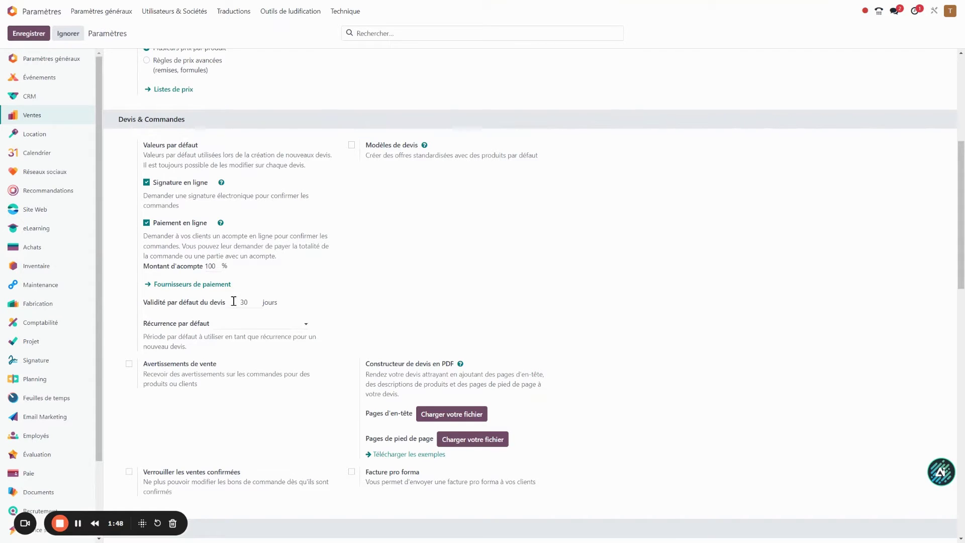
{"action": "left_click", "coordinate": [195, 284]}
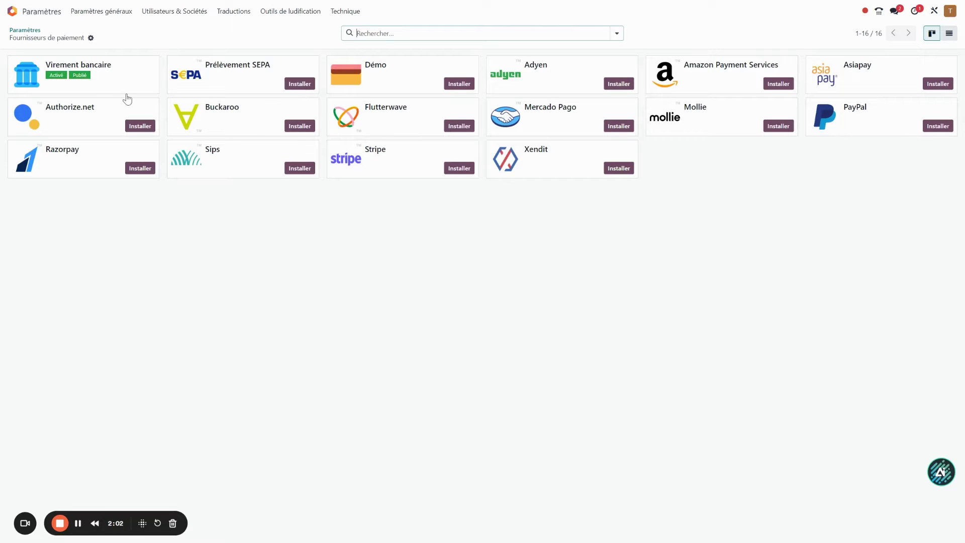
Rename the Virement bancaire payment provider as "Paiement sur facture", save it and return to the providers list
{"action": "left_click", "coordinate": [41, 77]}
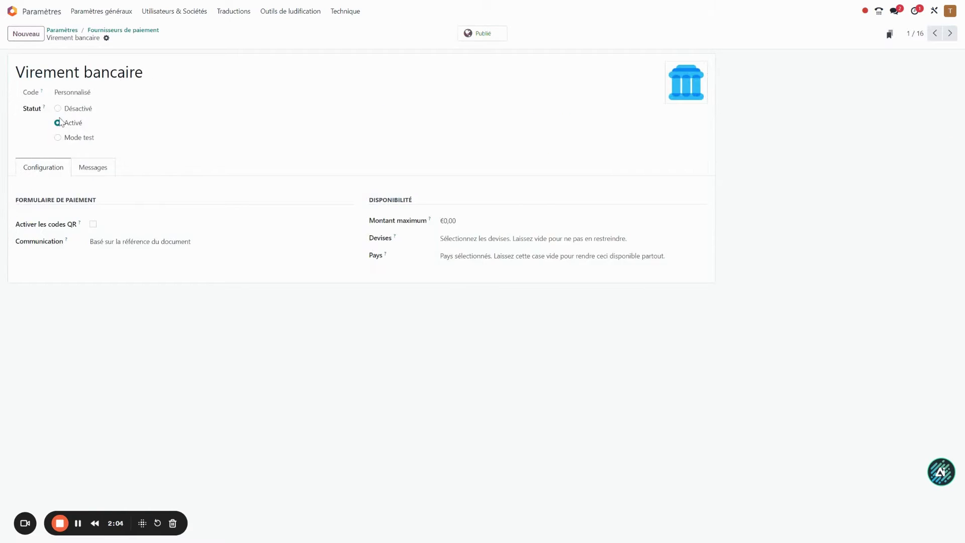
{"action": "double_click", "coordinate": [113, 72]}
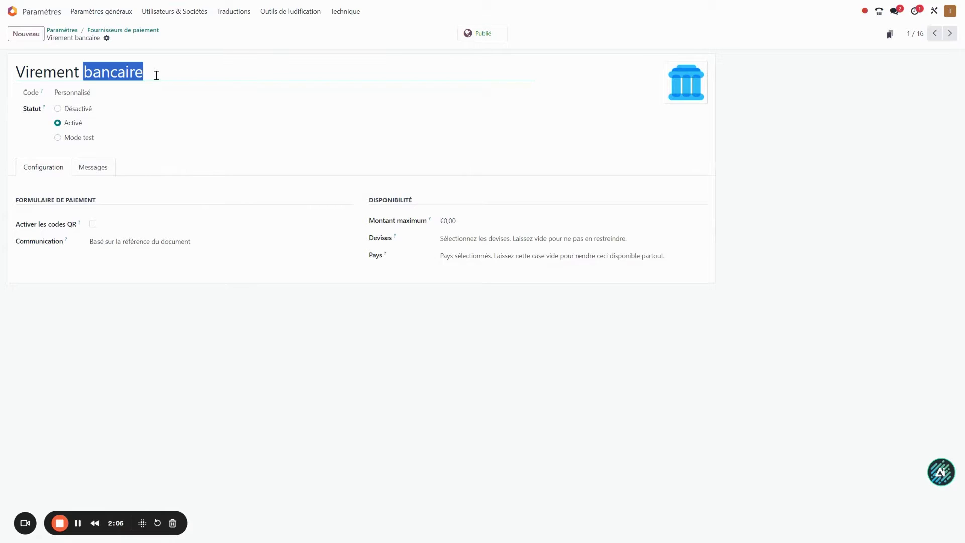
{"action": "key", "text": "ctrl+a"}
{"action": "type", "text": "Pai"}
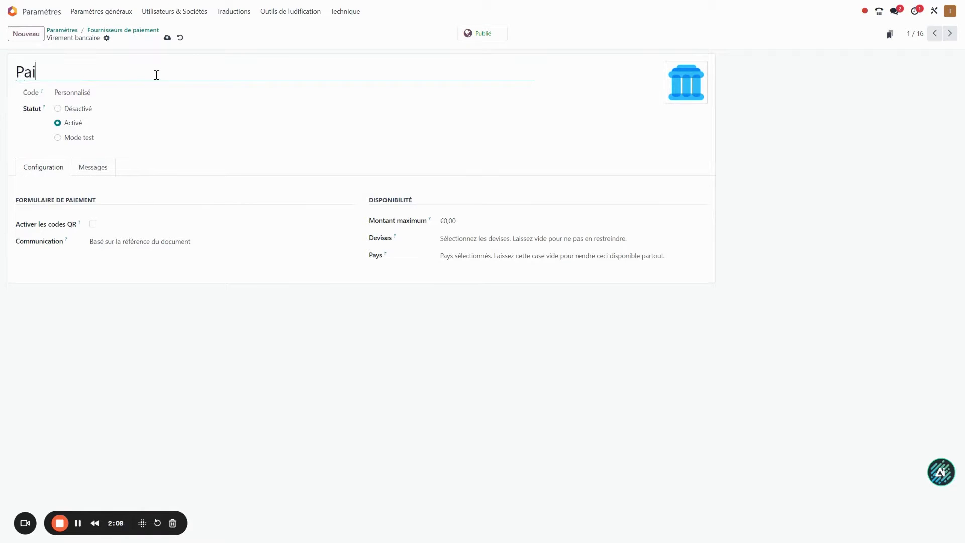
{"action": "type", "text": "ement sur facture"}
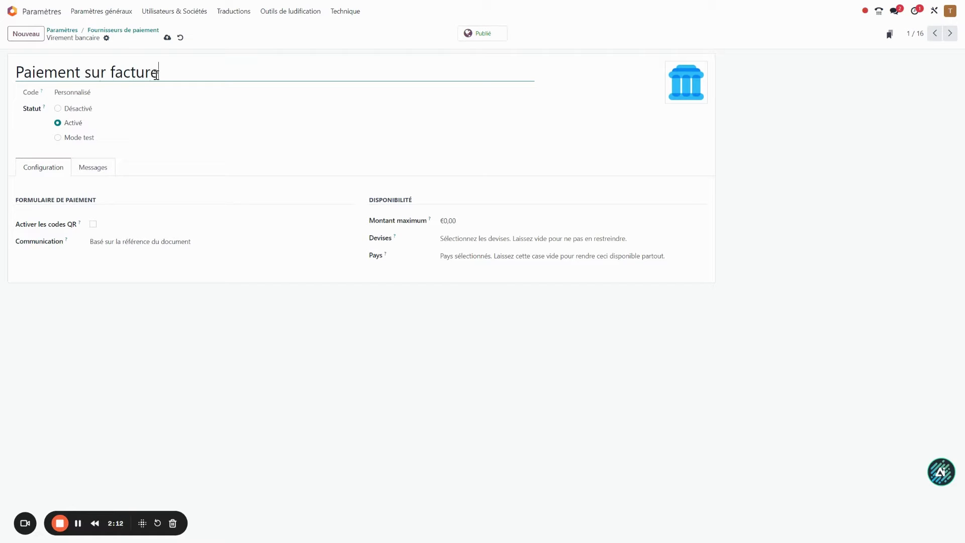
{"action": "left_click", "coordinate": [168, 37]}
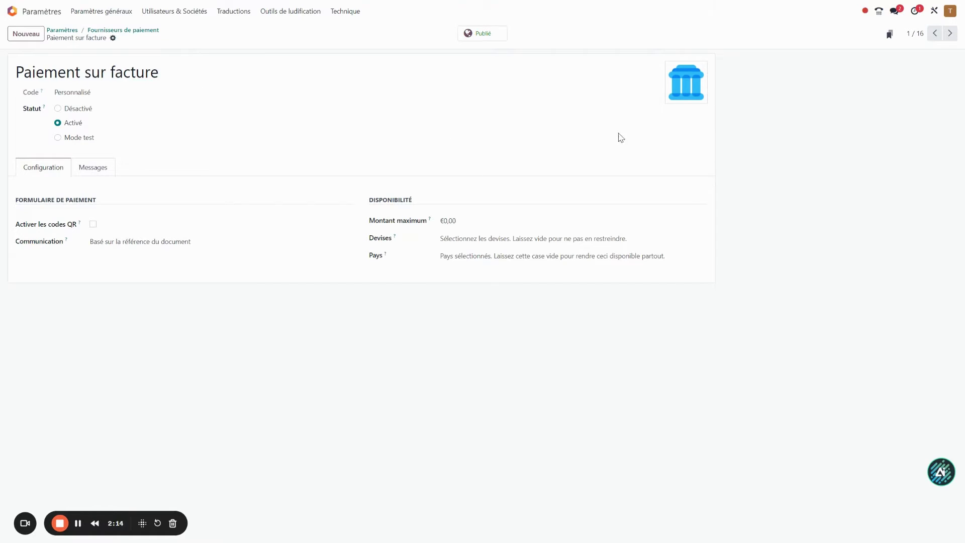
{"action": "left_click", "coordinate": [108, 33]}
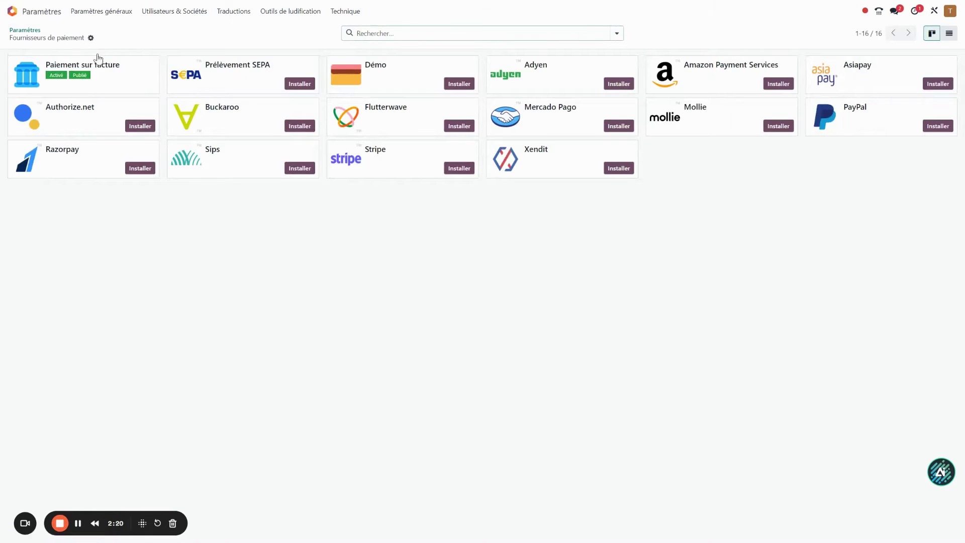
Add four units of the Table product to the cart in the website's Boutique
{"action": "left_click", "coordinate": [12, 11]}
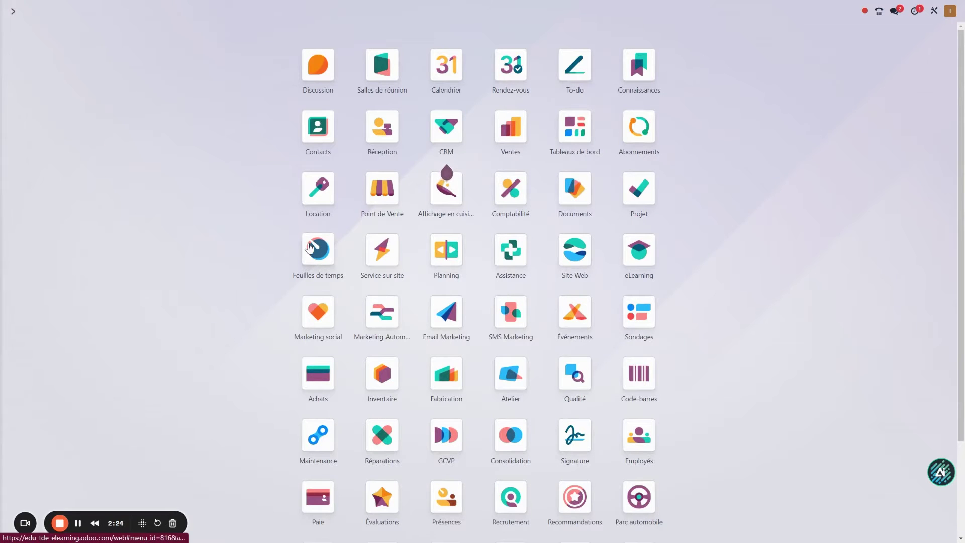
{"action": "left_click", "coordinate": [575, 249]}
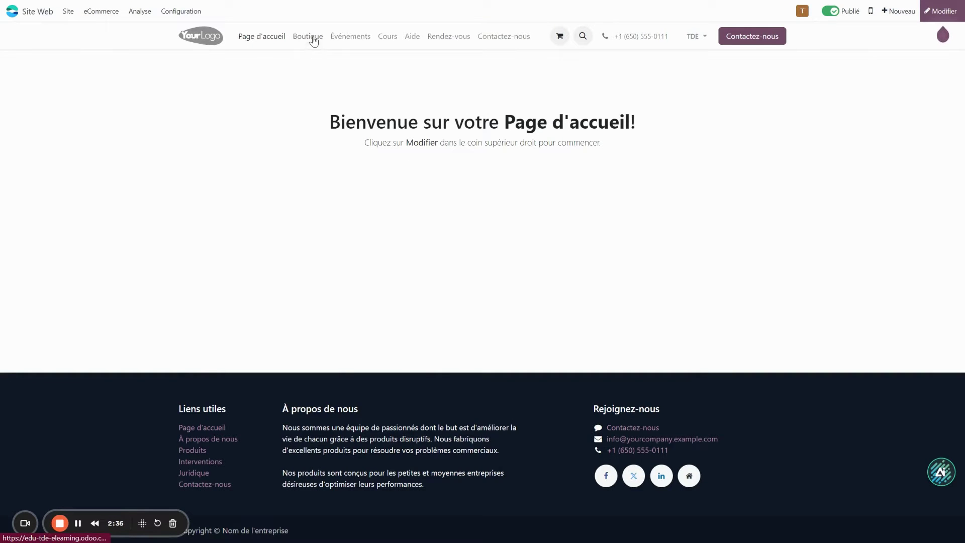
{"action": "left_click", "coordinate": [313, 38]}
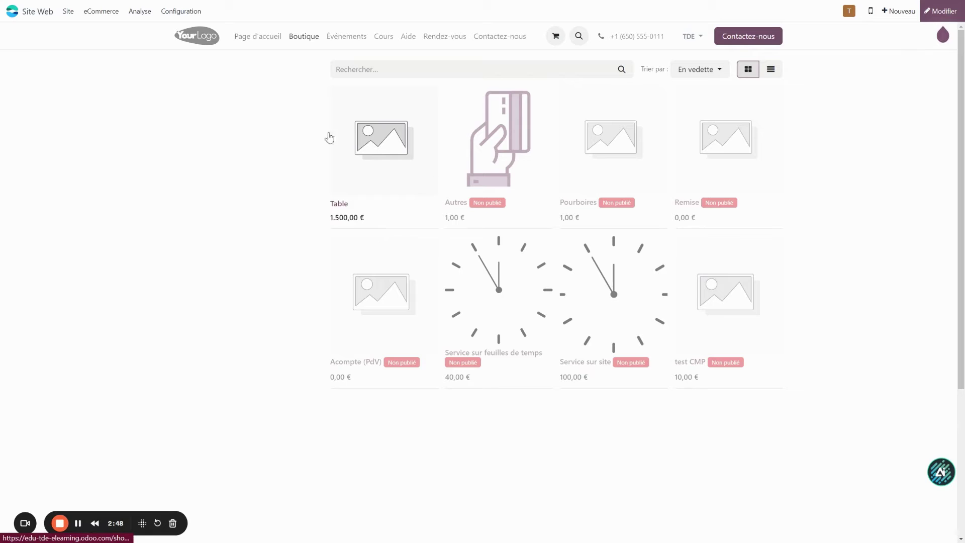
{"action": "left_click", "coordinate": [377, 132]}
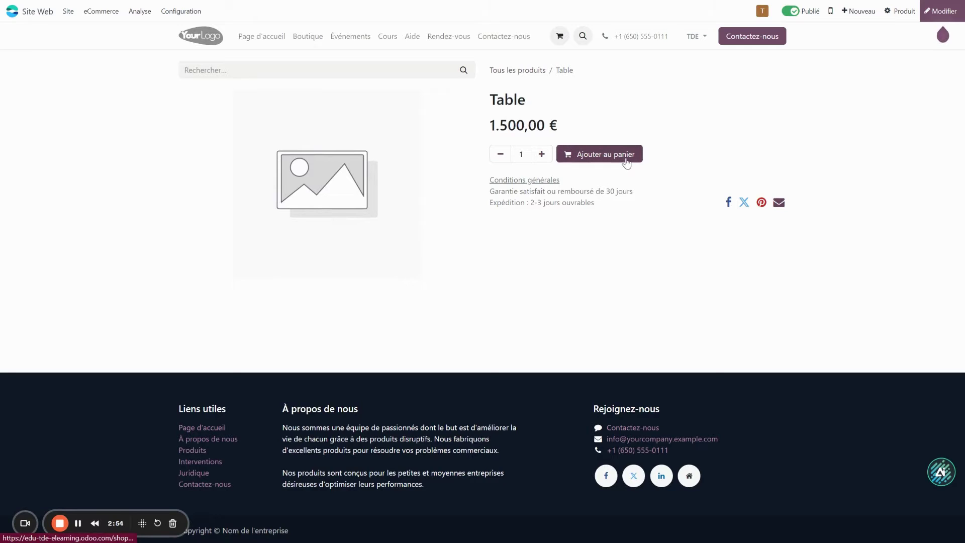
{"action": "left_click", "coordinate": [586, 158]}
{"action": "left_click", "coordinate": [595, 159]}
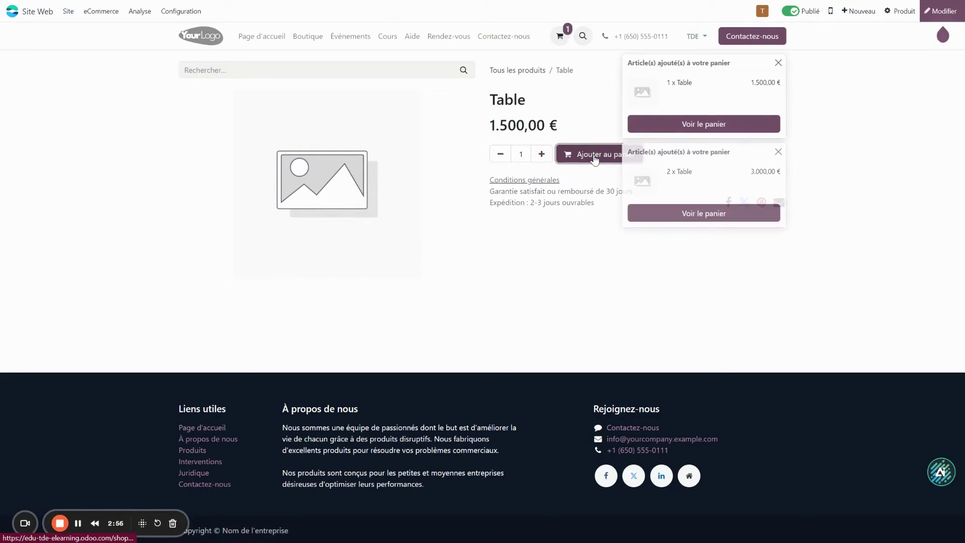
{"action": "left_click", "coordinate": [595, 159]}
{"action": "left_click", "coordinate": [595, 158]}
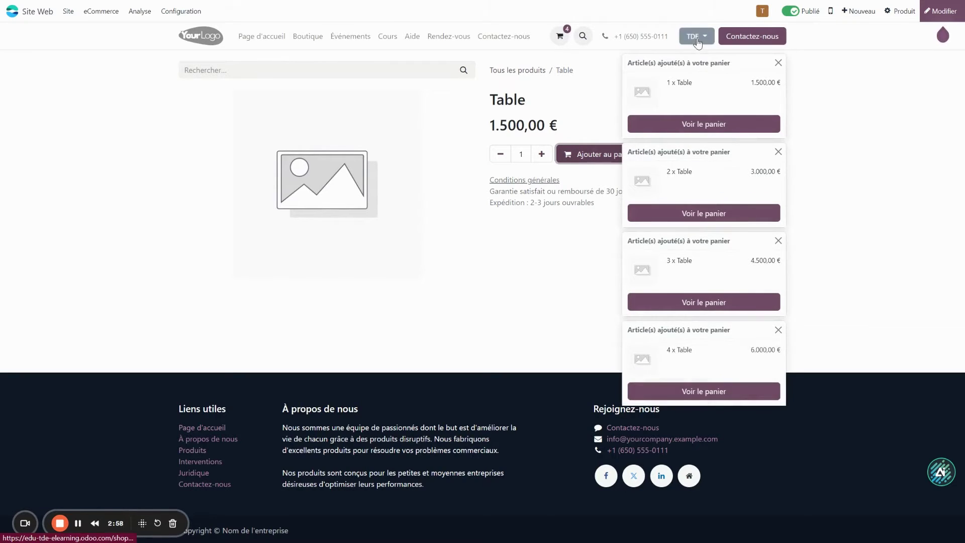
Check out the cart and place the order with Livraison standard and Wire Transfer payment
{"action": "left_click", "coordinate": [728, 126]}
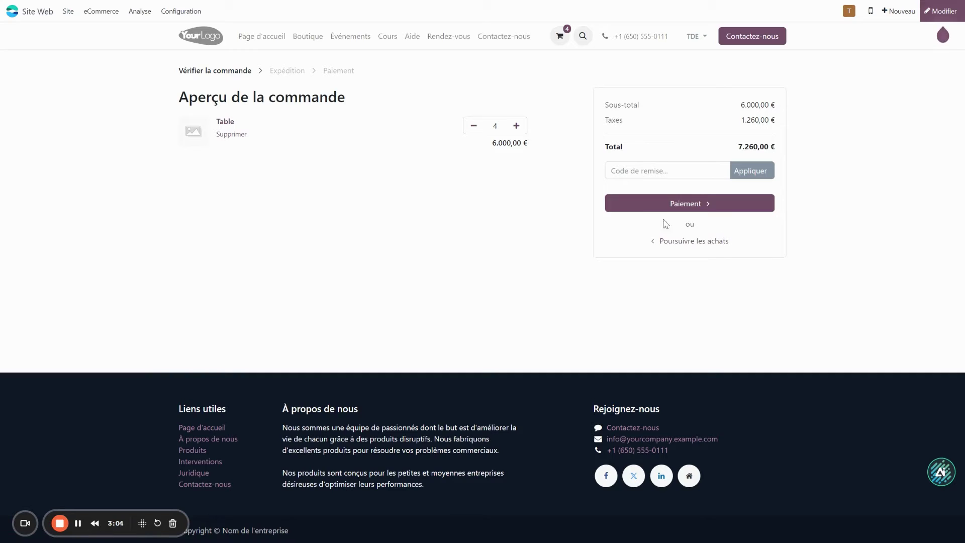
{"action": "left_click", "coordinate": [659, 205]}
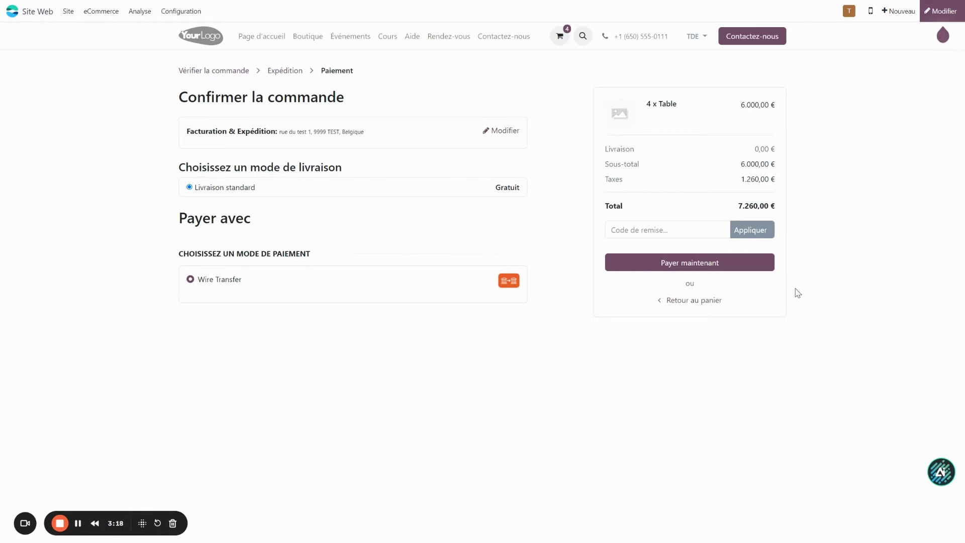
{"action": "left_click", "coordinate": [716, 261]}
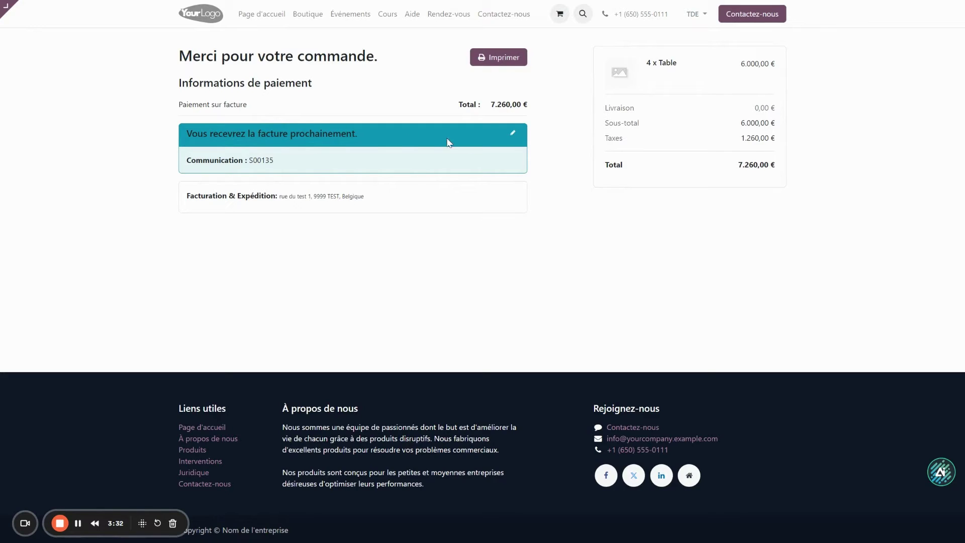
Open the payment provider from the order confirmation page and view its pending message
{"action": "left_click", "coordinate": [514, 133]}
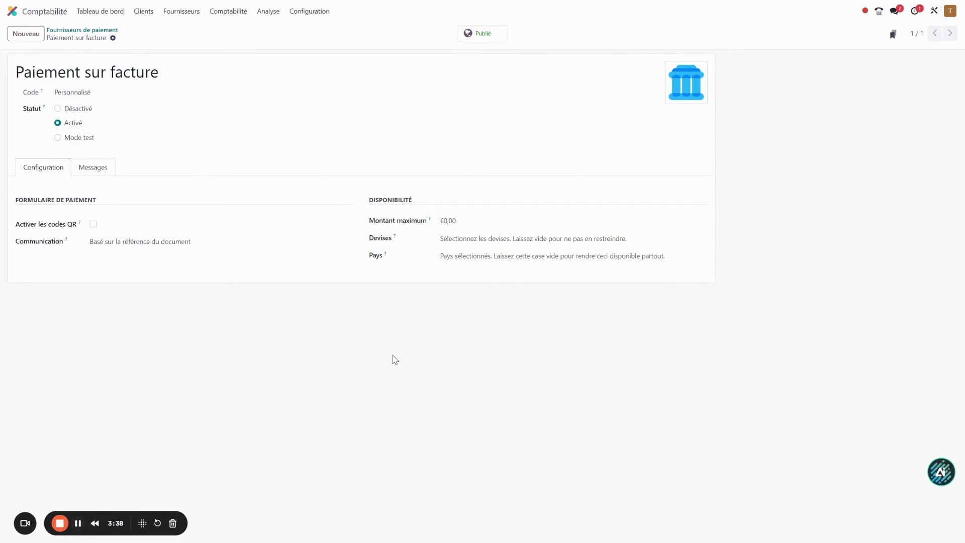
{"action": "left_click", "coordinate": [103, 173]}
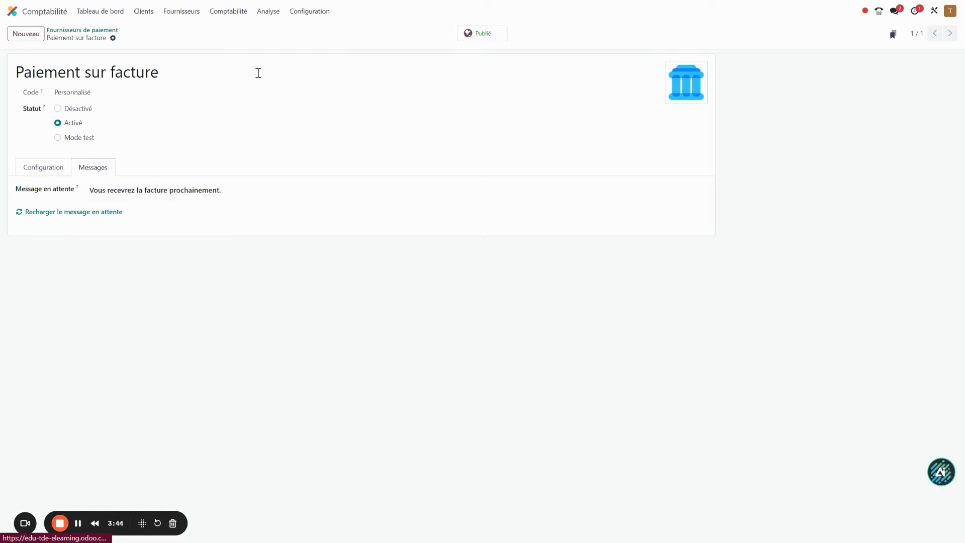
List all quotations in the Ventes app without the default filter and open the newest web order
{"action": "left_click", "coordinate": [12, 11]}
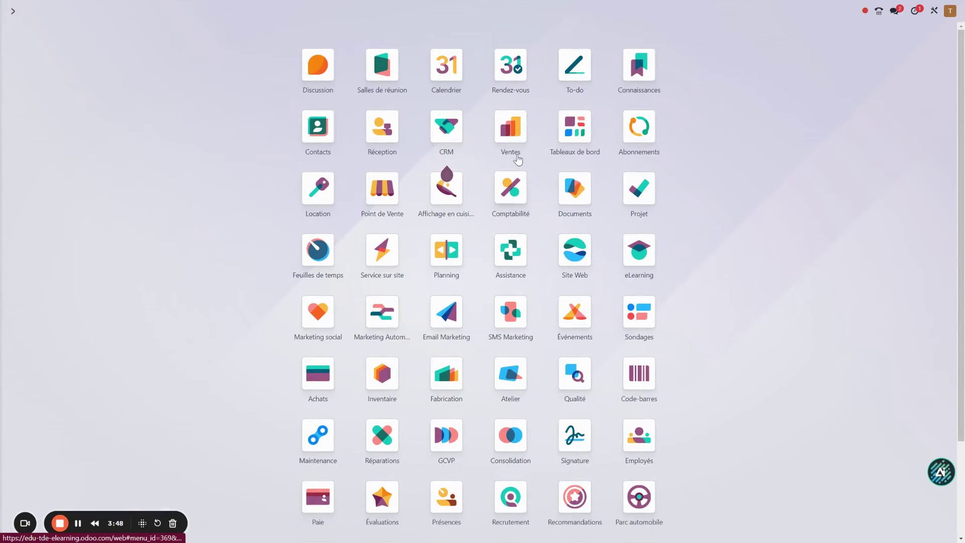
{"action": "left_click", "coordinate": [519, 137]}
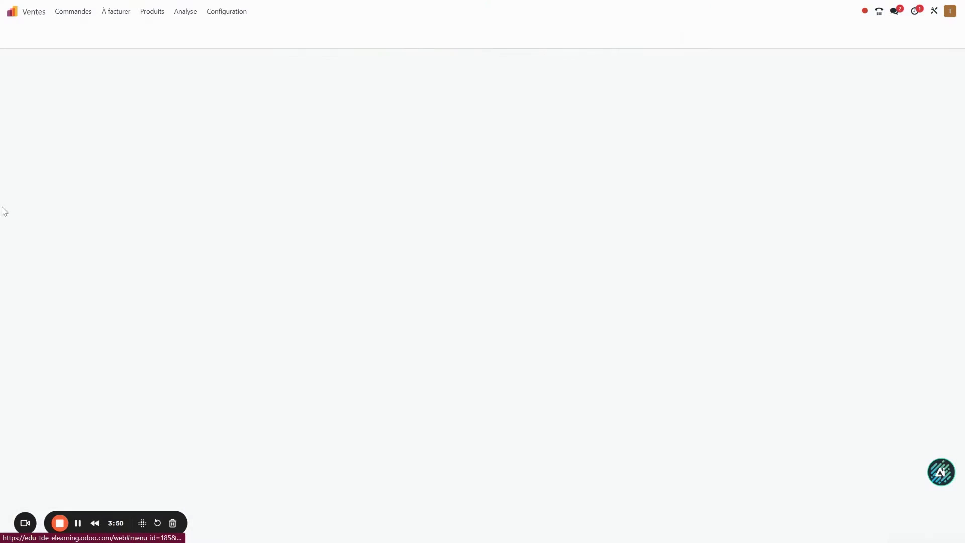
{"action": "left_click", "coordinate": [408, 33]}
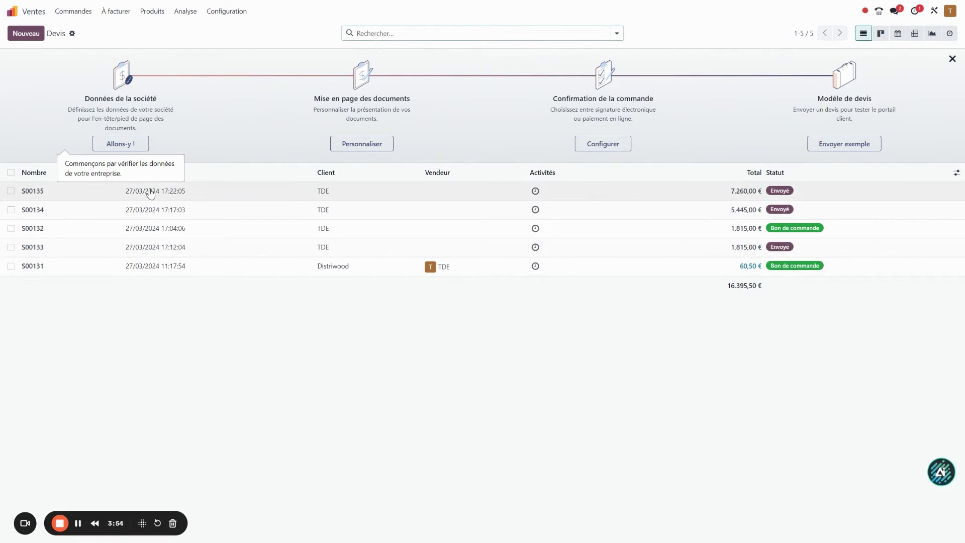
{"action": "left_click", "coordinate": [150, 194]}
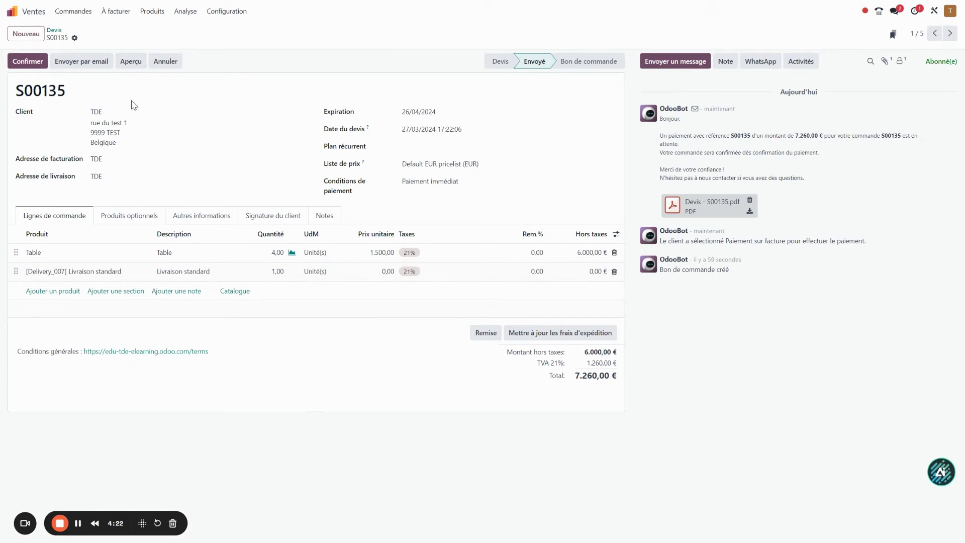
Open the quotation's customer preview, accept it with the automatic signature and pay by Wire Transfer
{"action": "left_click", "coordinate": [134, 67]}
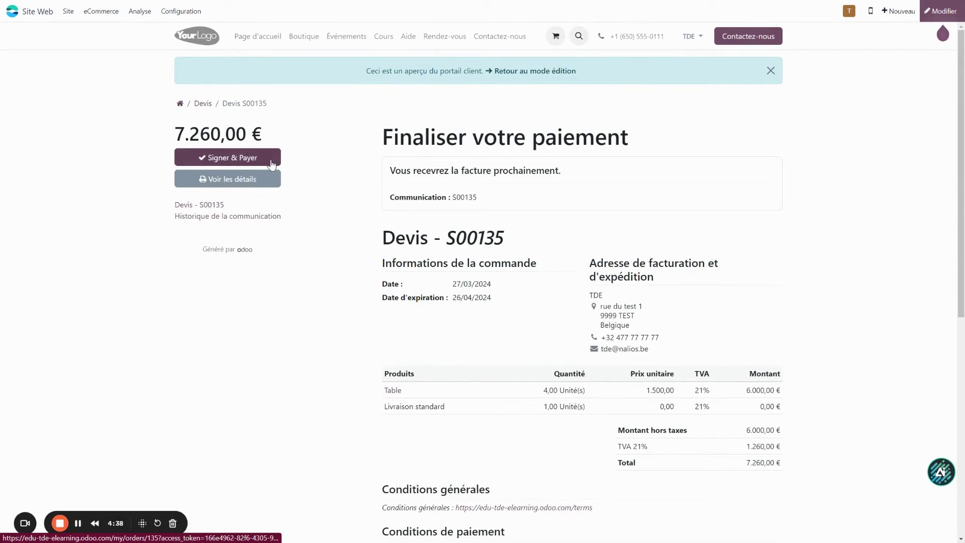
{"action": "left_click", "coordinate": [234, 160]}
{"action": "left_click", "coordinate": [573, 330]}
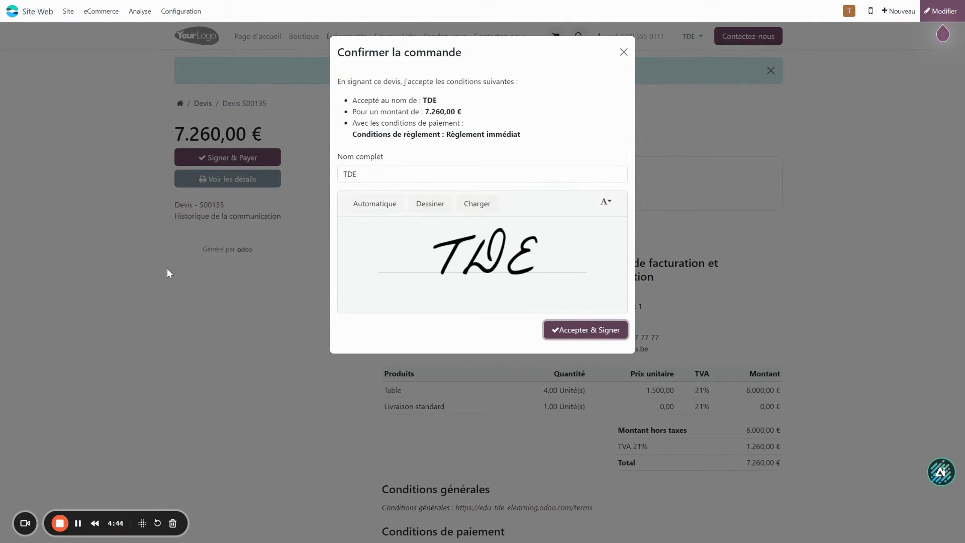
{"action": "left_click", "coordinate": [593, 330]}
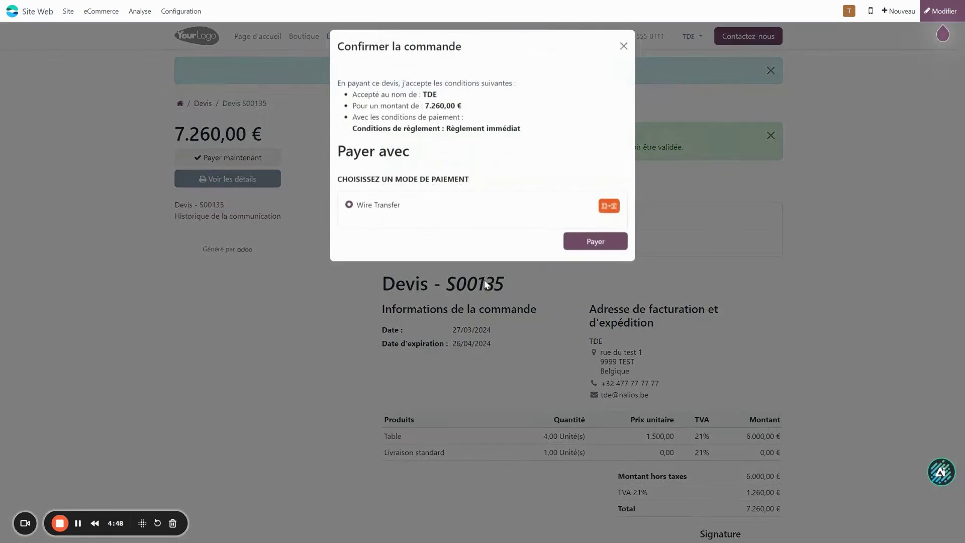
{"action": "left_click", "coordinate": [591, 251]}
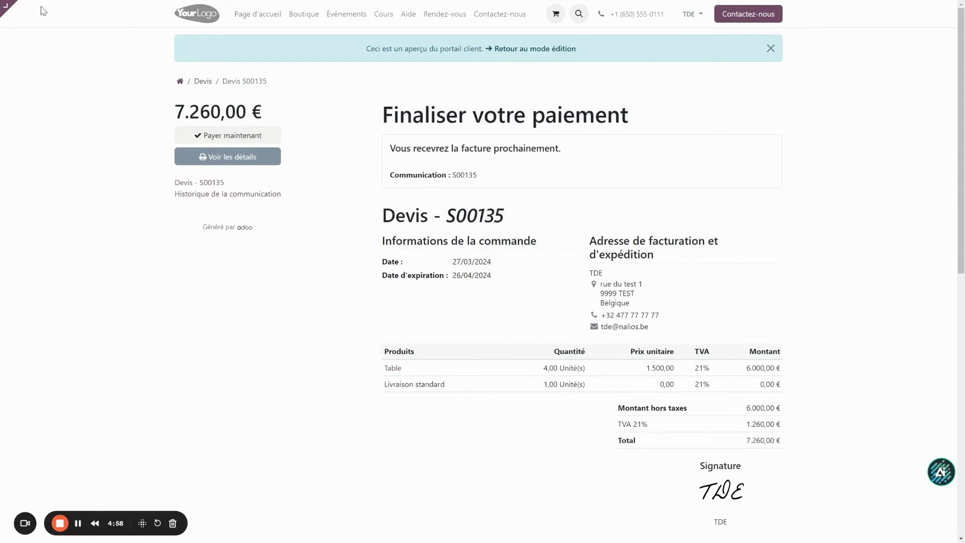
Return to the Ventes app, open the newest web quotation from the unfiltered list and highlight its latest pending-payment message
{"action": "mouse_move", "coordinate": [9, 12]}
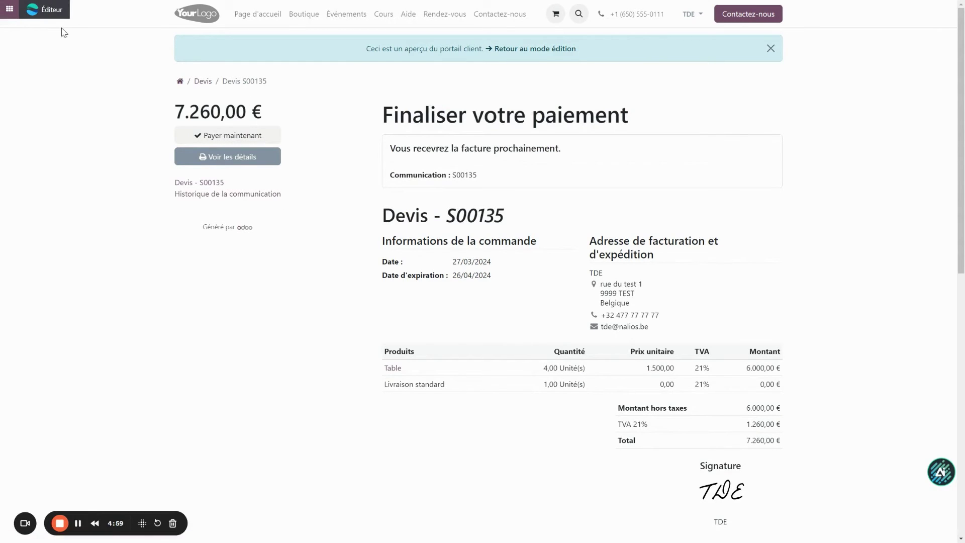
{"action": "left_click", "coordinate": [9, 9]}
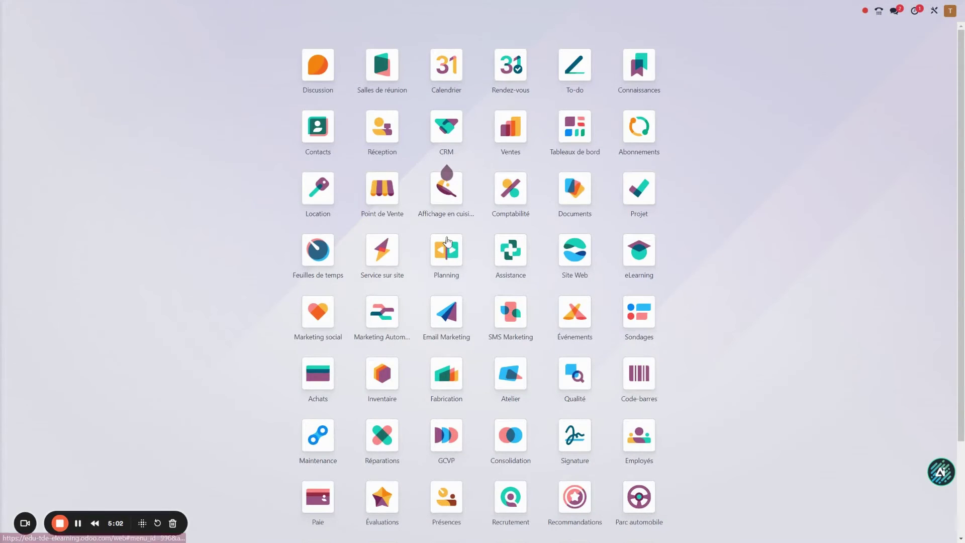
{"action": "left_click", "coordinate": [511, 127]}
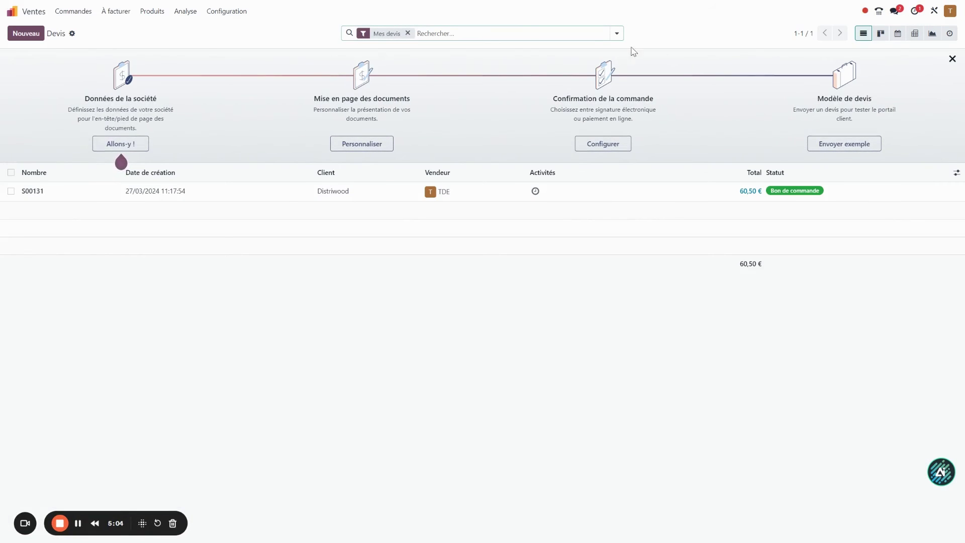
{"action": "key", "text": "BackSpace"}
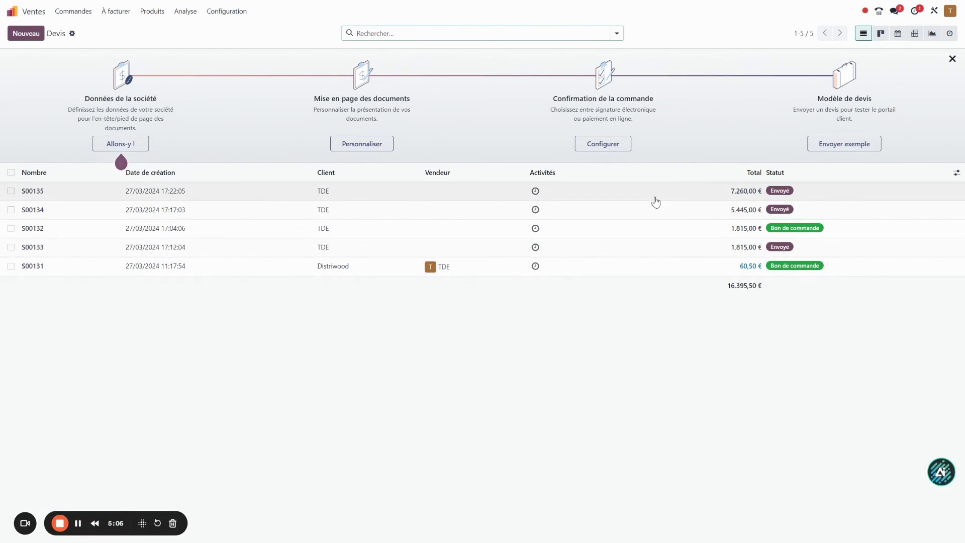
{"action": "left_click", "coordinate": [128, 197]}
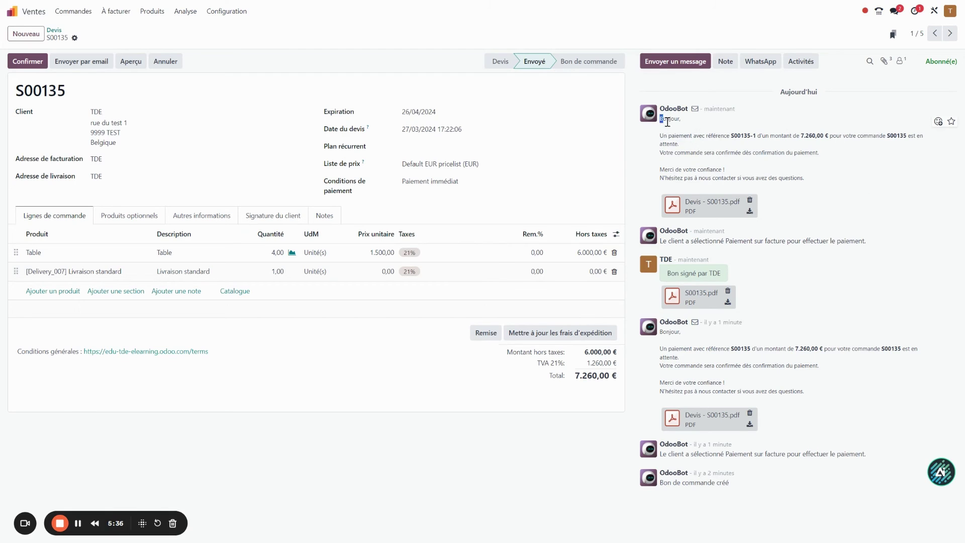
{"action": "left_click_drag", "start_coordinate": [667, 122], "coordinate": [832, 178]}
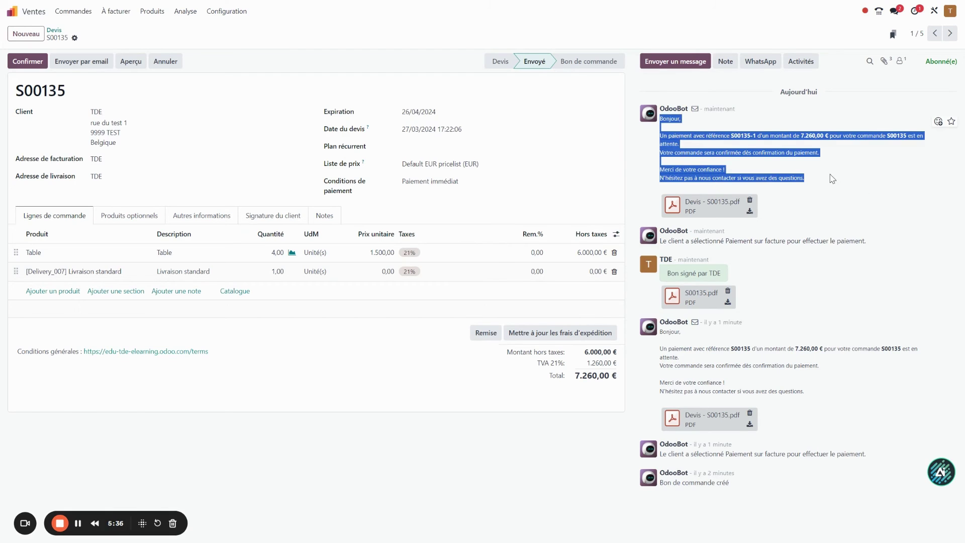
Activate the developer mode in the general settings of the Paramètres app
{"action": "left_click", "coordinate": [23, 34]}
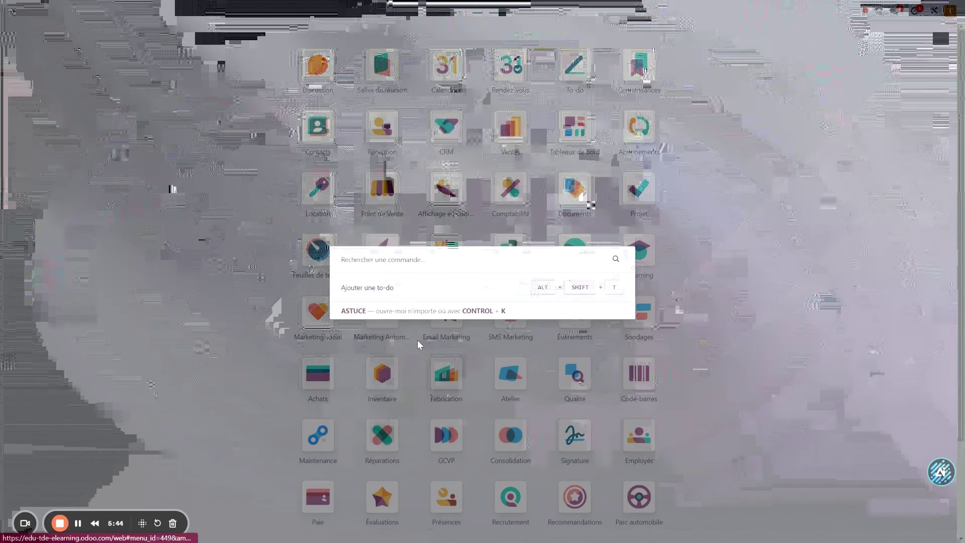
{"action": "left_click", "coordinate": [417, 339]}
{"action": "scroll", "coordinate": [606, 500], "scroll_direction": "down", "scroll_amount": 2}
{"action": "left_click", "coordinate": [573, 505]}
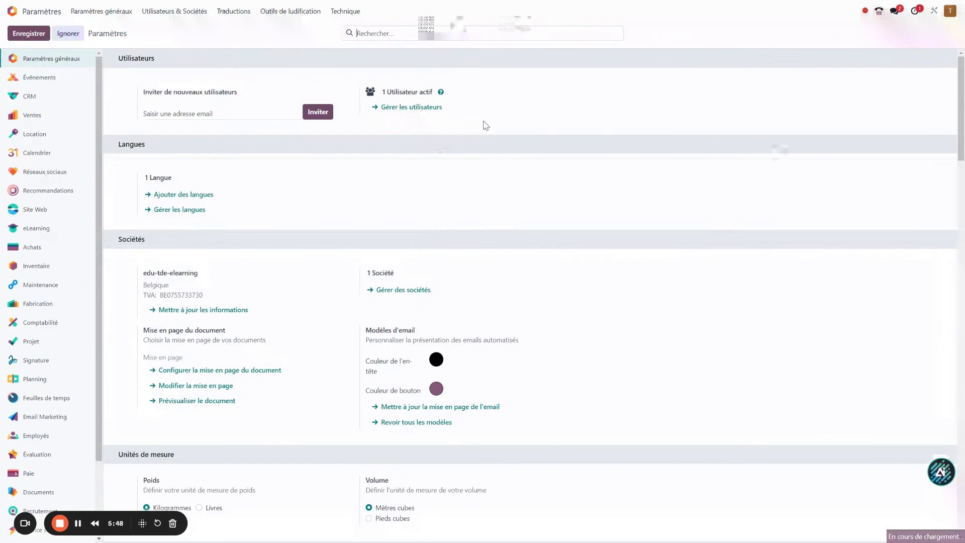
{"action": "scroll", "coordinate": [310, 316], "scroll_direction": "down", "scroll_amount": 10}
{"action": "scroll", "coordinate": [309, 316], "scroll_direction": "down", "scroll_amount": 15}
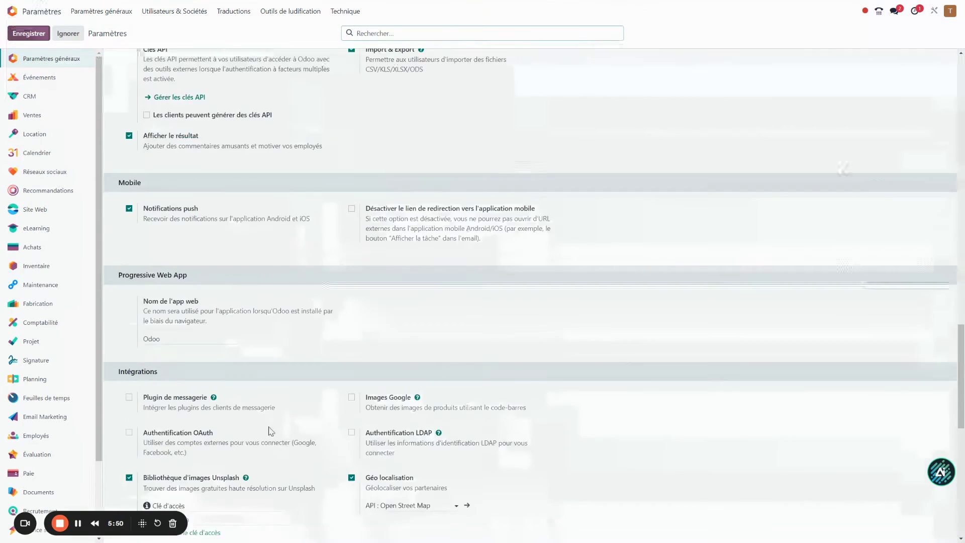
Find the Modèles d'email list by searching the menus for "modèle" and filter its templates by "vent"
{"action": "key", "text": "alt+h"}
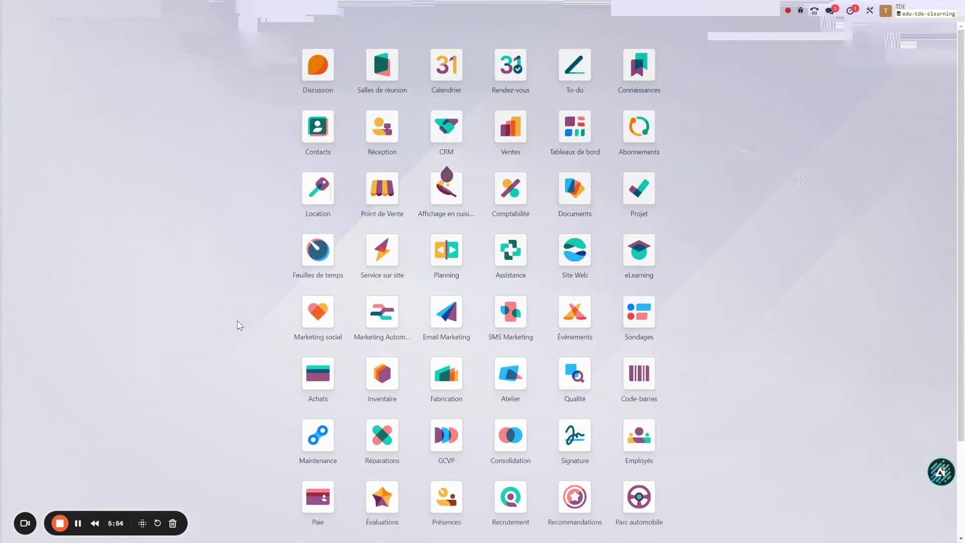
{"action": "type", "text": "modèle"}
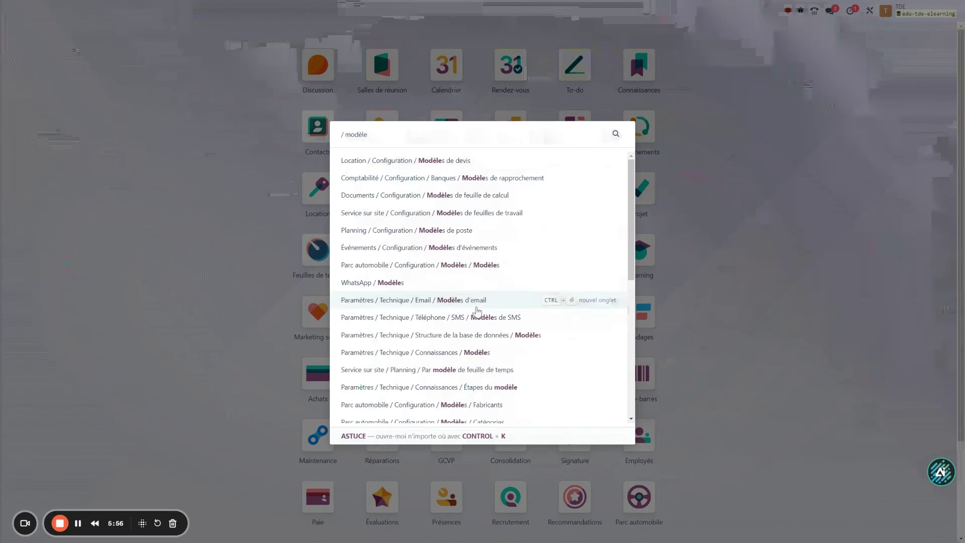
{"action": "left_click", "coordinate": [519, 299]}
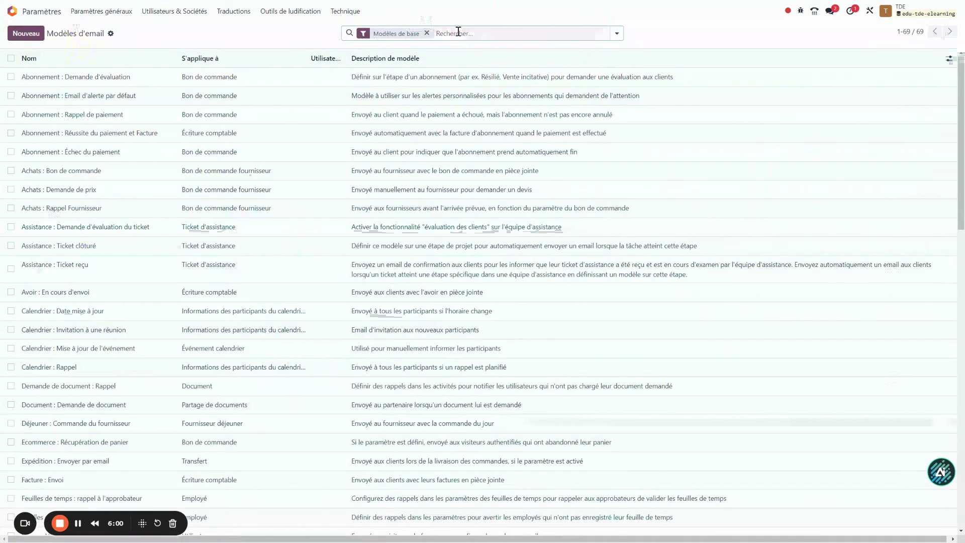
{"action": "type", "text": "event"}
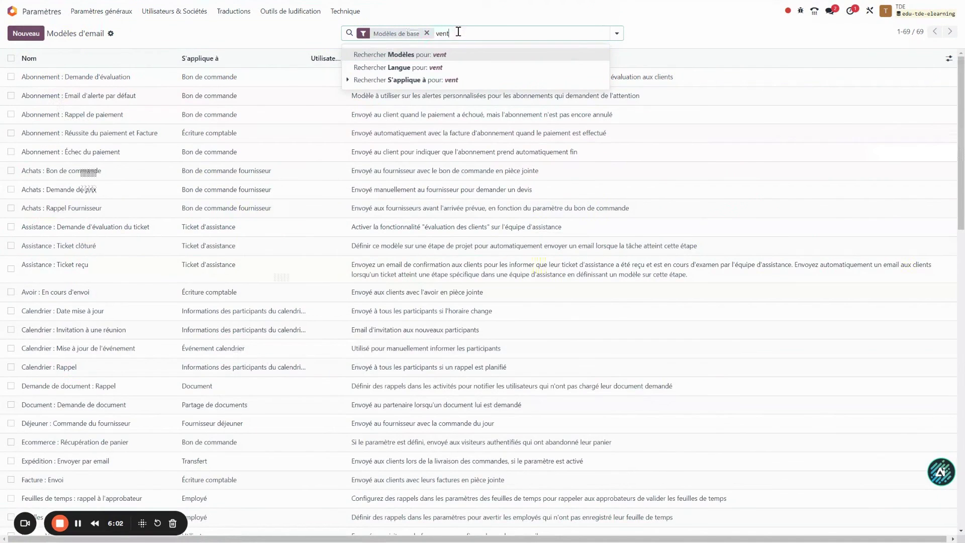
{"action": "key", "text": "Return"}
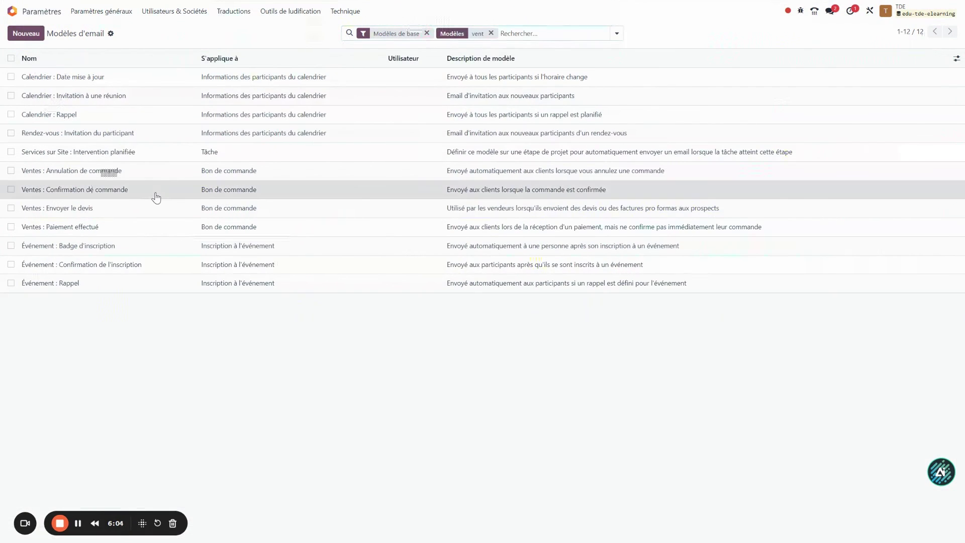
View the content of the email templates "Ventes : Confirmation de commande" and "Ventes : Envoyer le devis"
{"action": "left_click", "coordinate": [156, 195]}
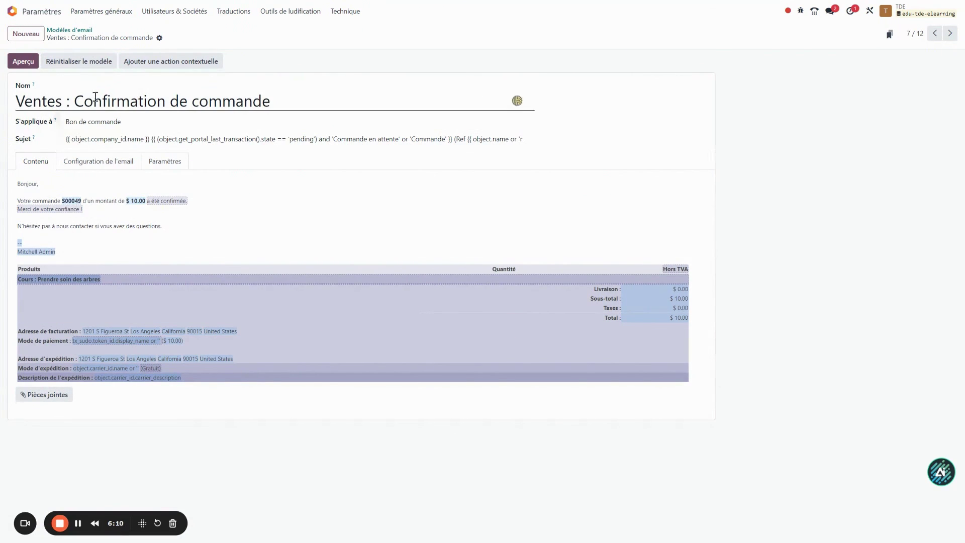
{"action": "left_click", "coordinate": [71, 31]}
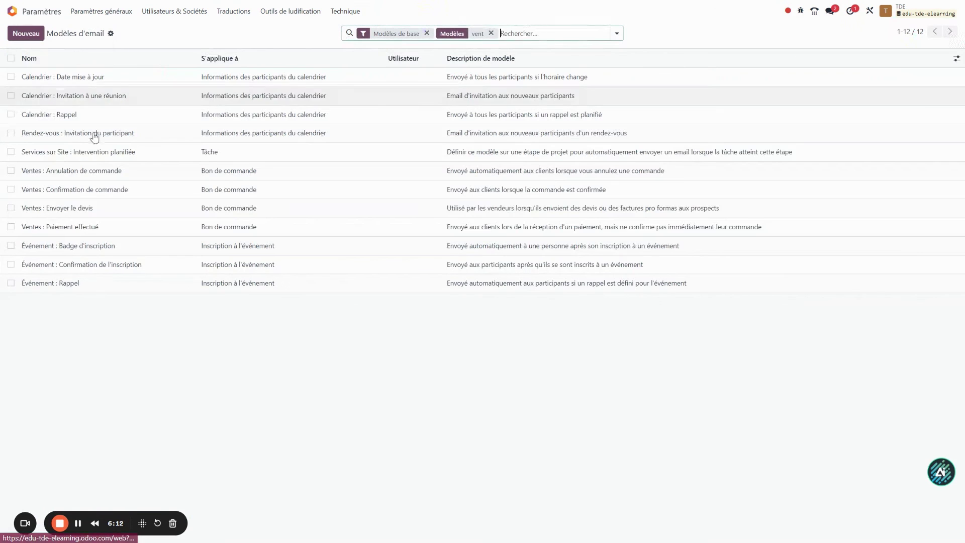
{"action": "left_click", "coordinate": [143, 213]}
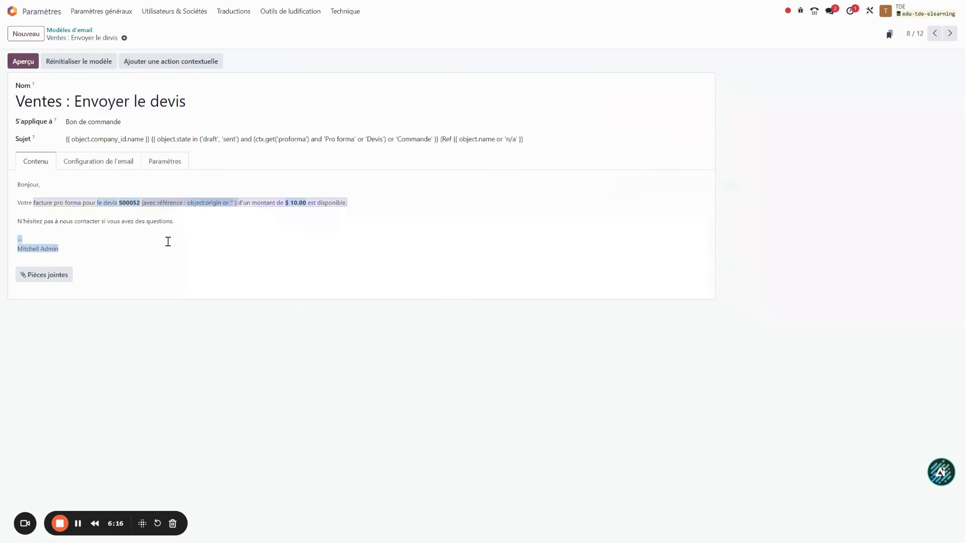
{"action": "left_click", "coordinate": [71, 31]}
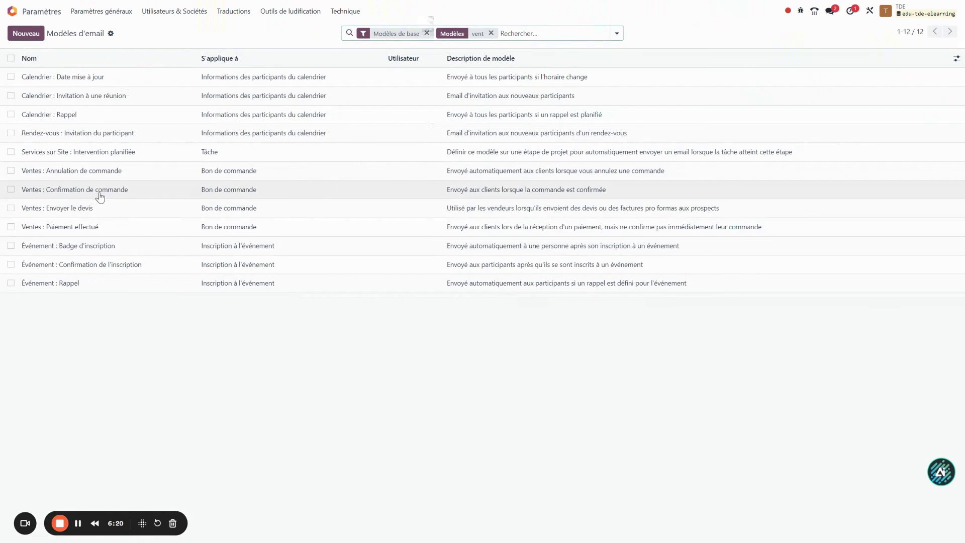
Reopen the newest web quotation from the Ventes list without the Mes devis filter and confirm it
{"action": "left_click", "coordinate": [12, 11]}
{"action": "left_click", "coordinate": [511, 128]}
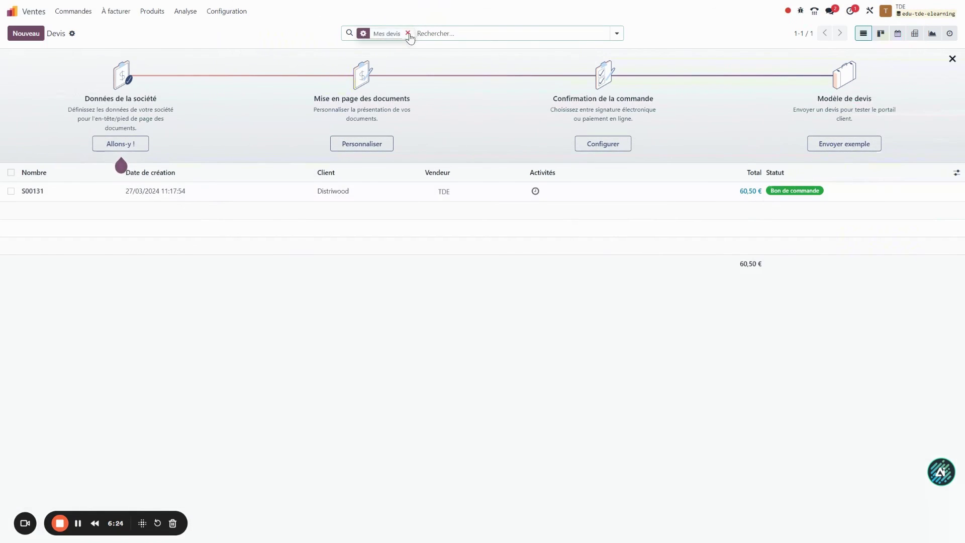
{"action": "left_click", "coordinate": [408, 34]}
{"action": "left_click", "coordinate": [313, 191]}
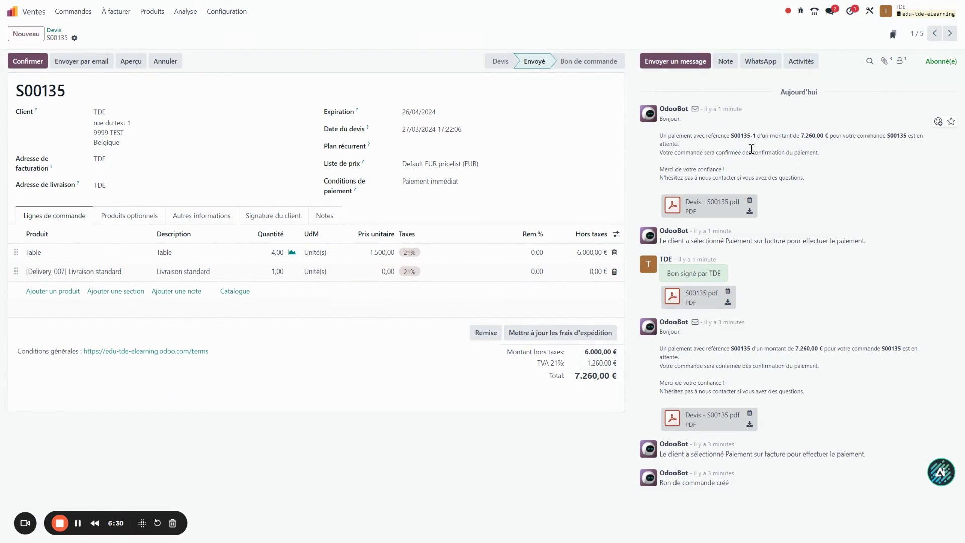
{"action": "left_click", "coordinate": [20, 62]}
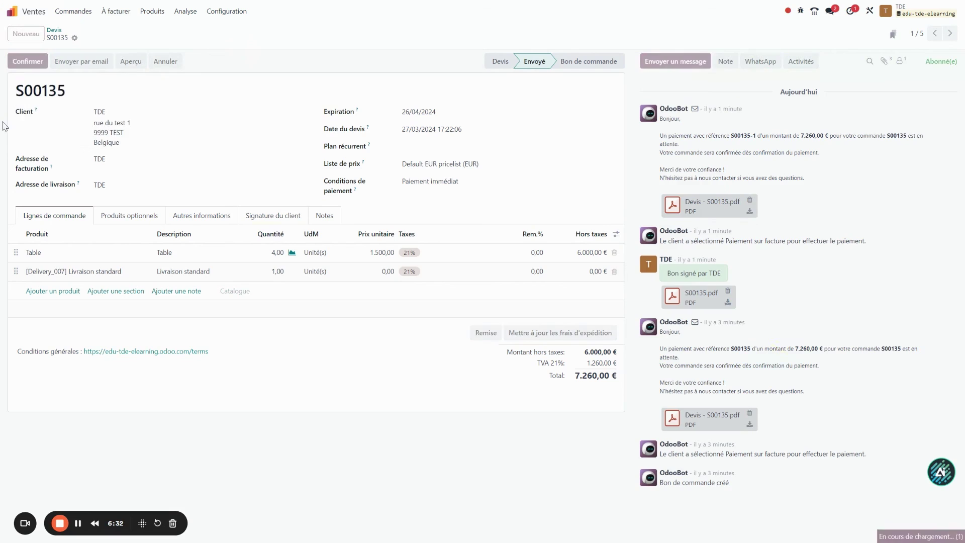